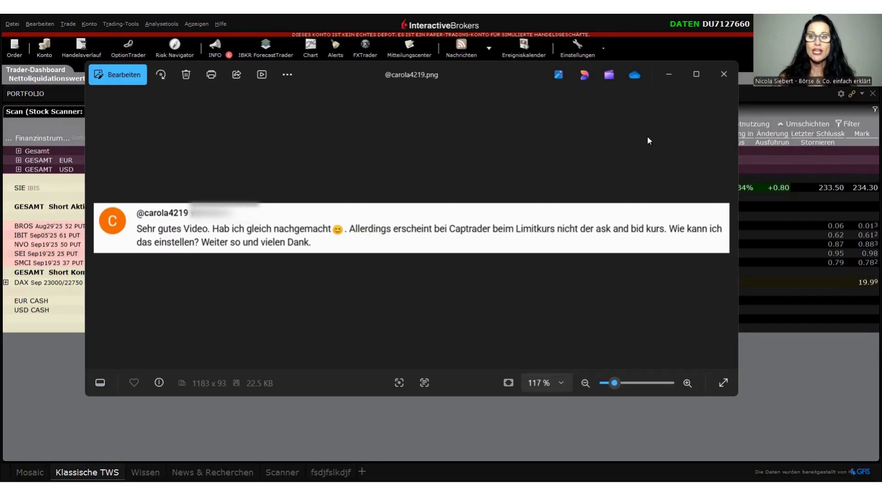
Minimise the viewer comment image and open the Globaler Anleihenscanner with the US Treasuries T-Bill scan
click(669, 80)
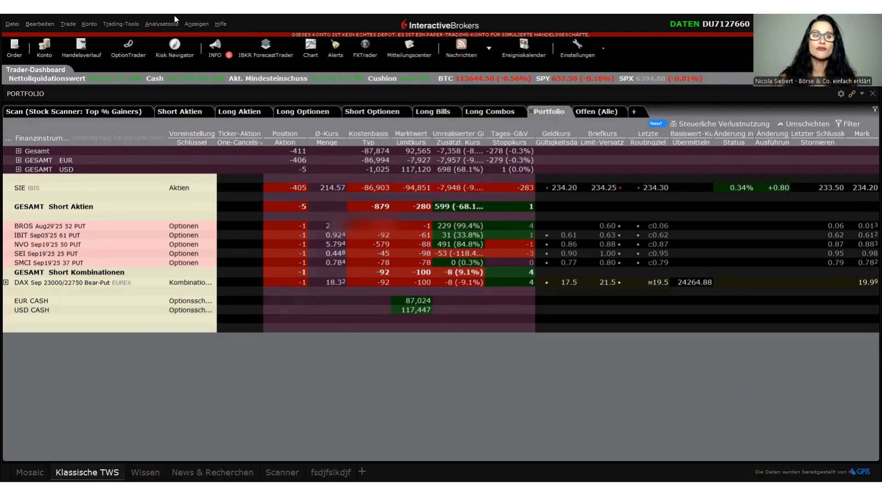
click(170, 27)
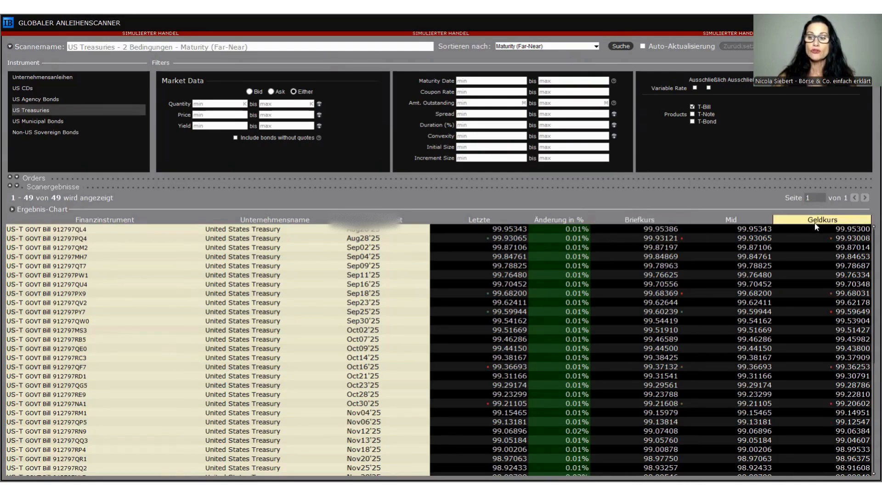
Remove the Briefkurs column from the T-Bill scan results
mouse_move(817, 226)
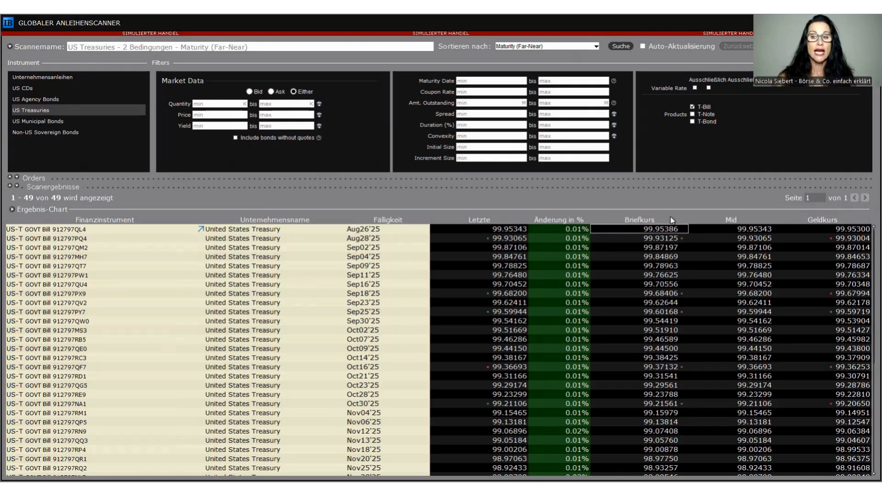
mouse_move(657, 224)
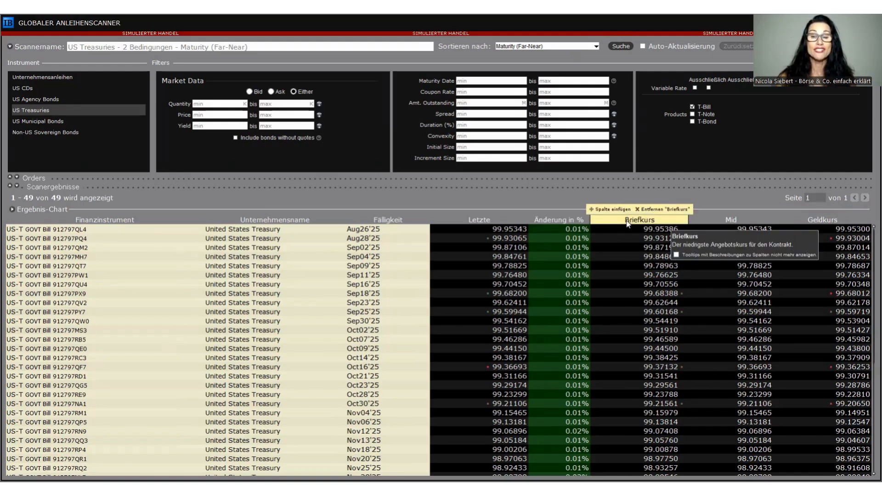
right_click(628, 223)
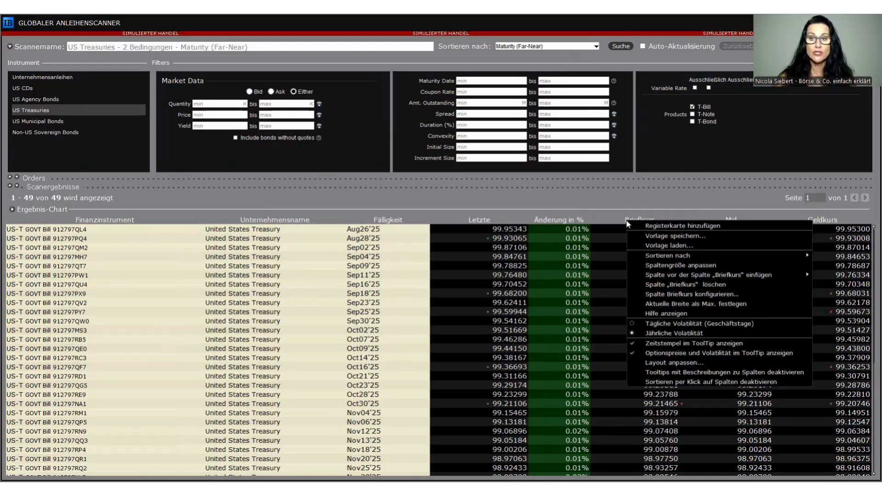
click(685, 285)
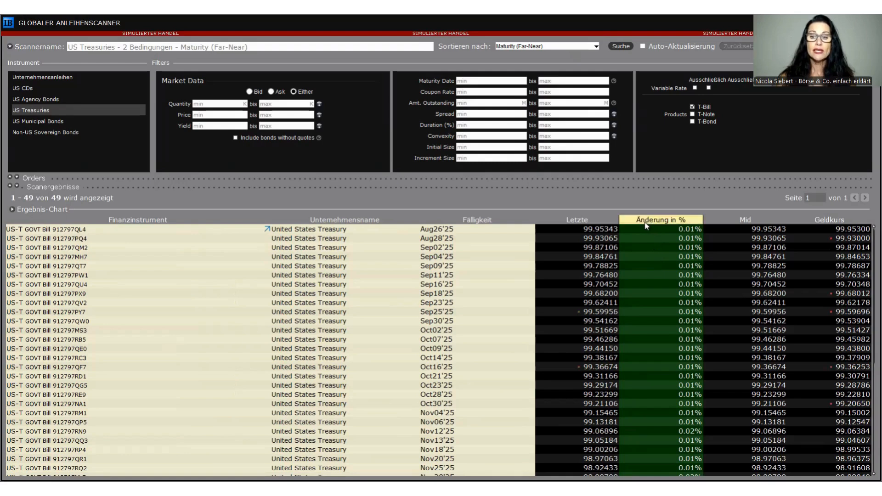
Insert a Briefkurs column from the Kurse category in front of the Änderung in % column
mouse_move(640, 224)
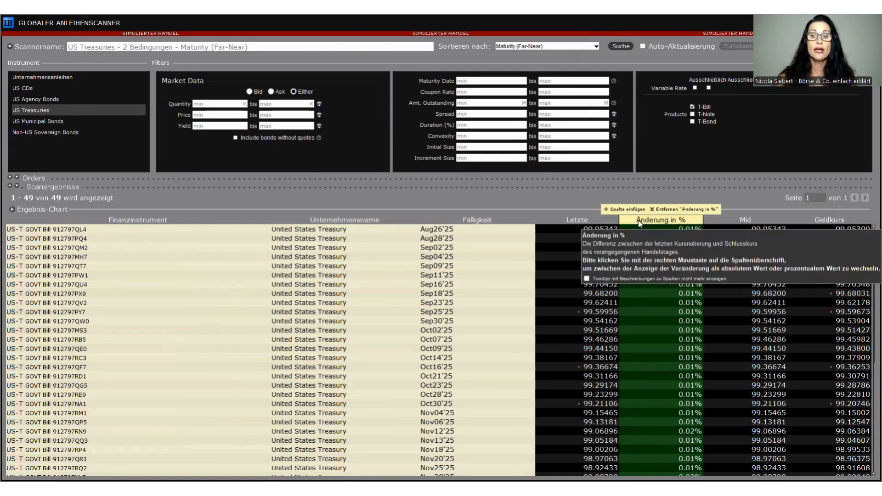
right_click(640, 224)
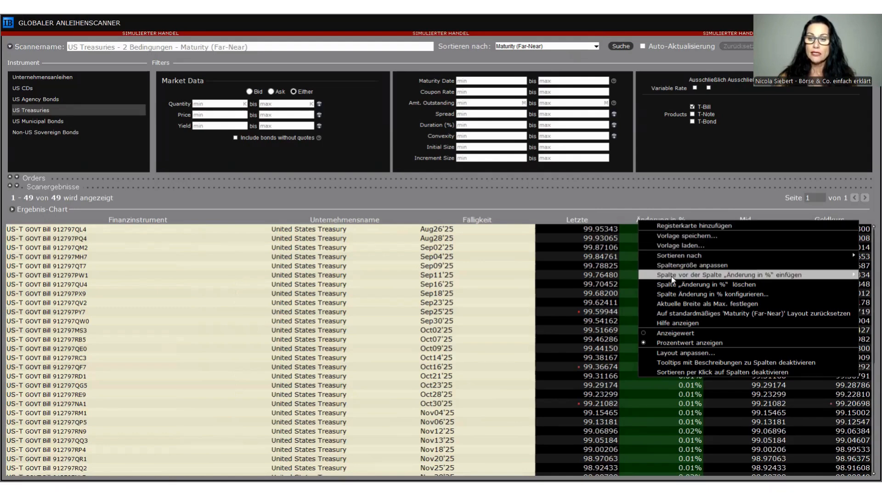
mouse_move(688, 278)
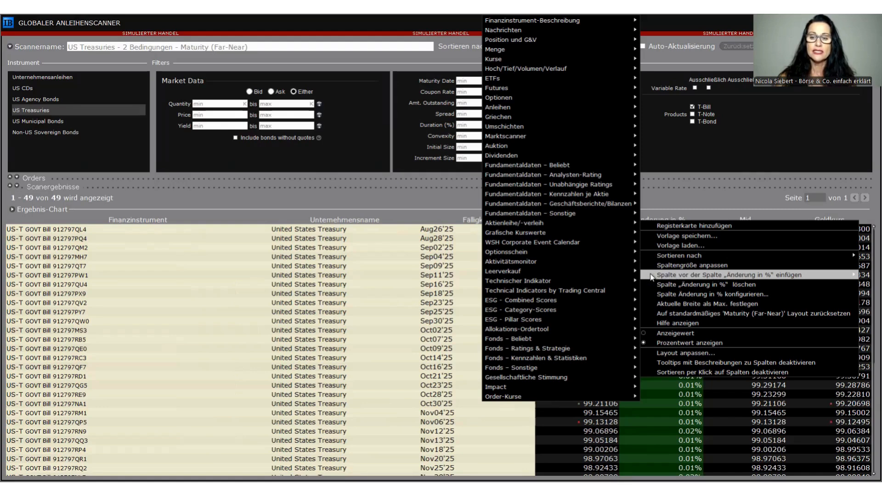
mouse_move(620, 273)
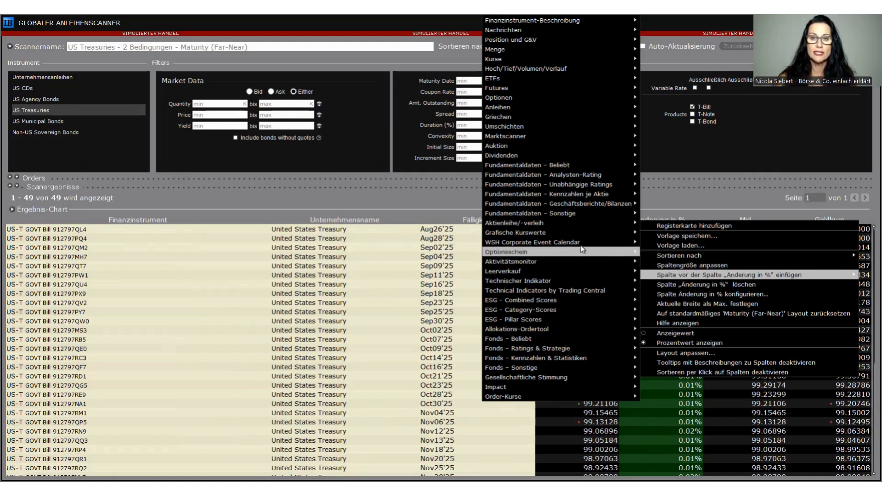
mouse_move(556, 135)
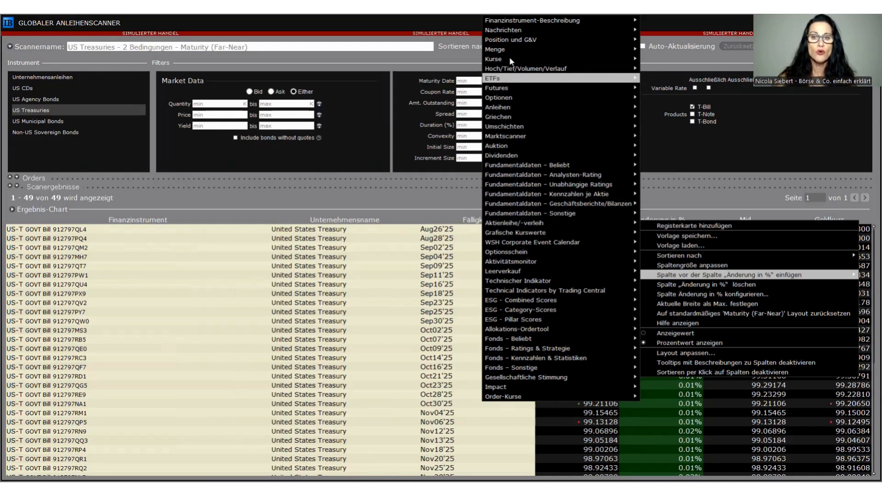
mouse_move(511, 60)
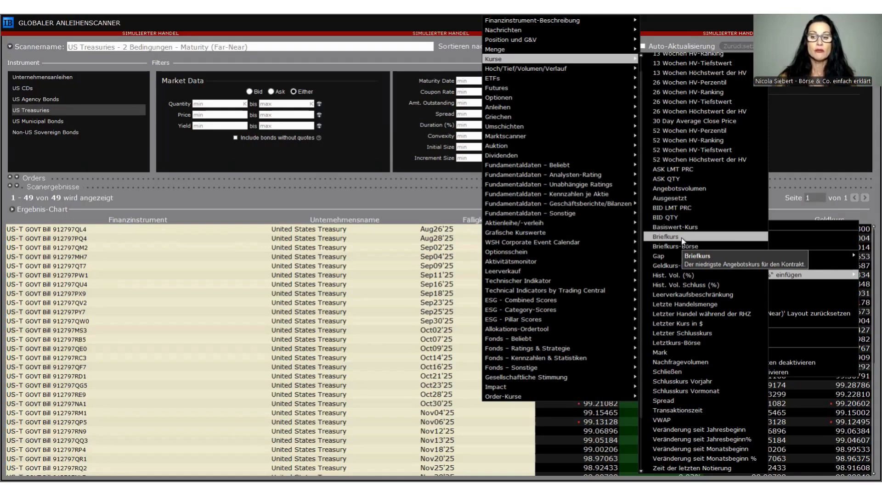
click(682, 237)
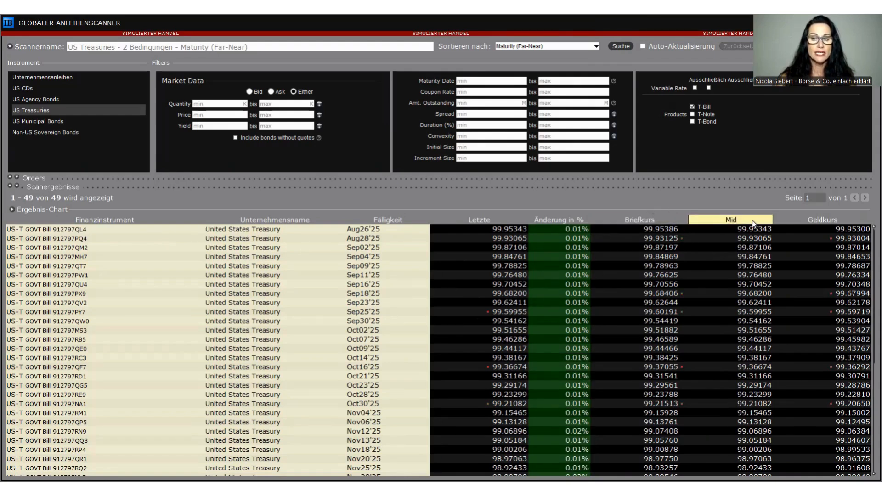
Move the Briefkurs column in front of Letzte and back between Änderung in % and Mid
mouse_move(754, 223)
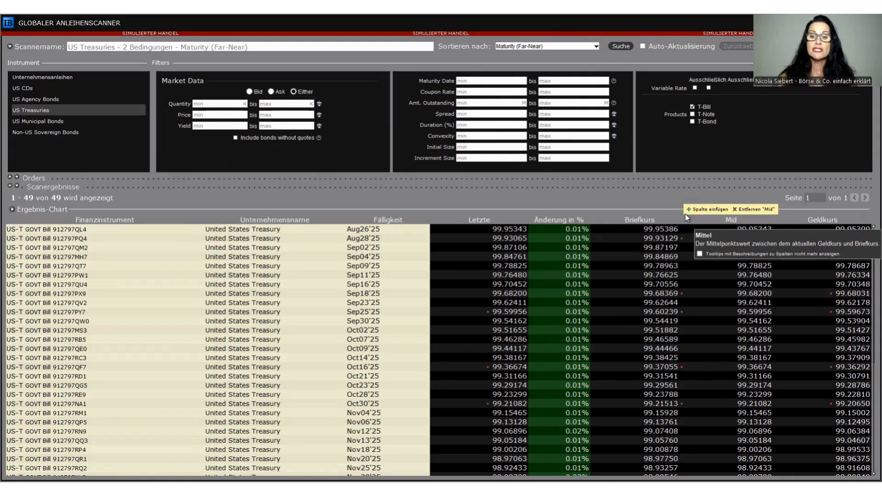
mouse_move(668, 223)
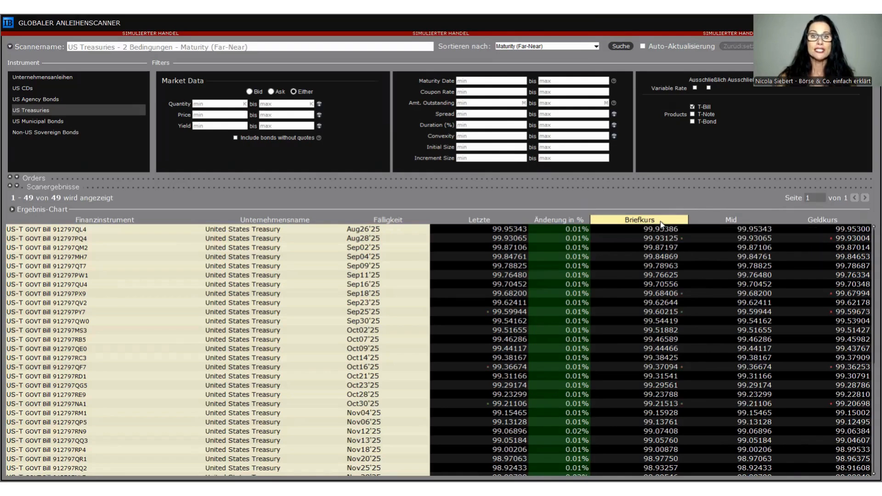
drag(661, 224, 513, 219)
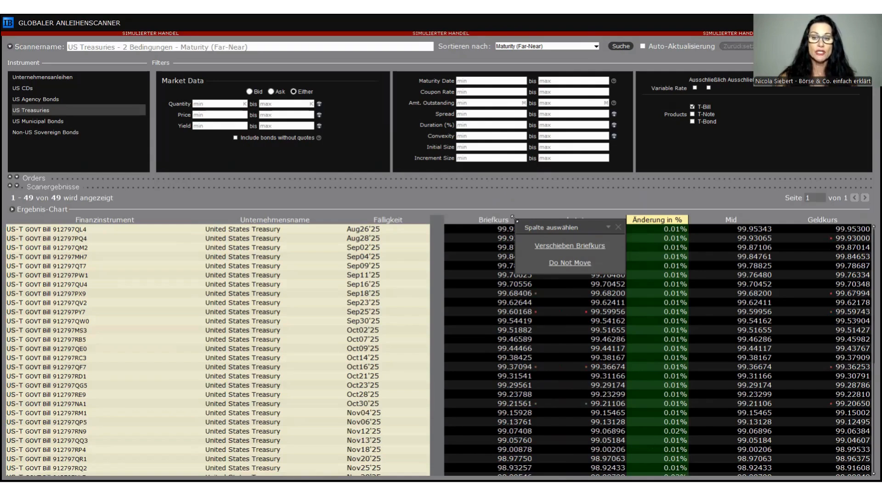
click(556, 247)
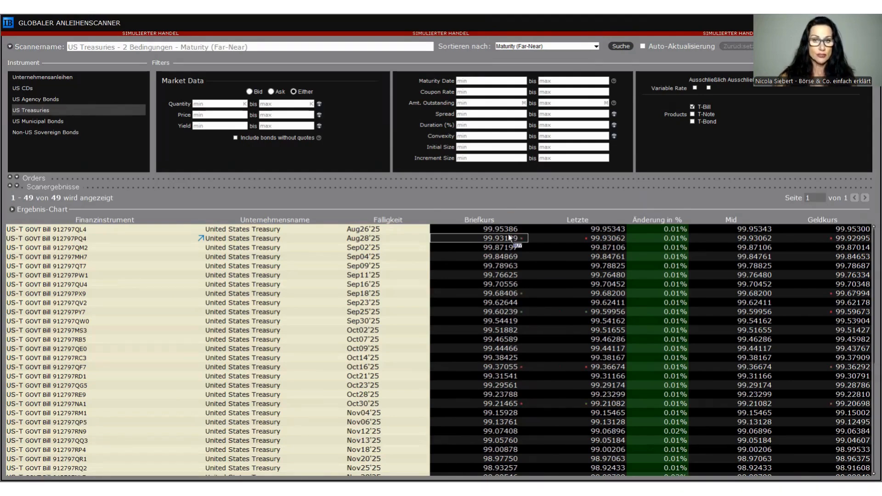
drag(496, 223, 668, 221)
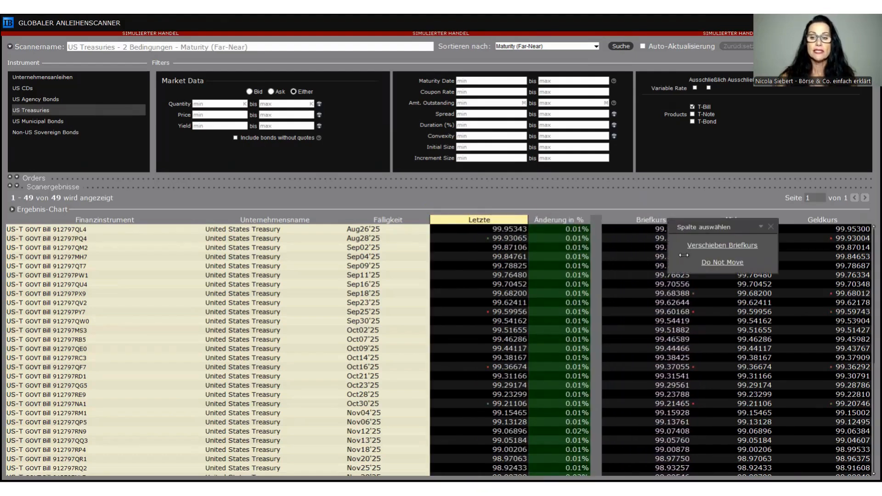
click(747, 244)
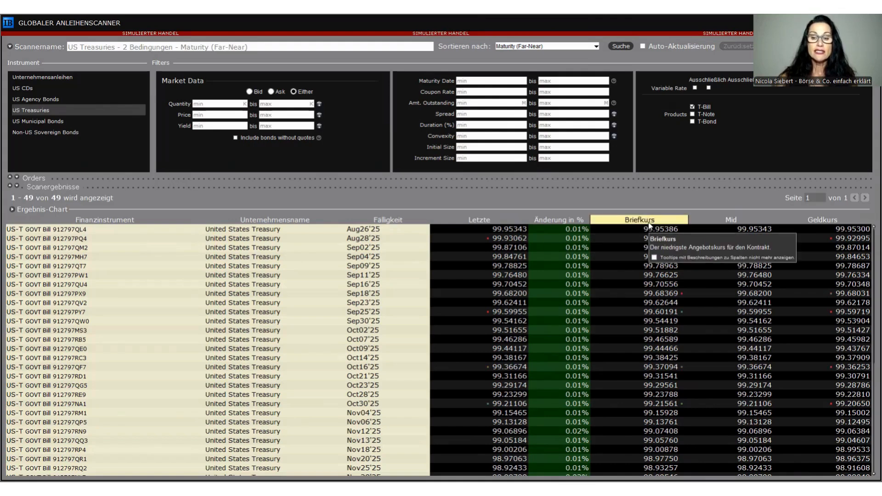
Delete the Briefkurs column from the scan results and open the Scanner-Layout configuration
right_click(649, 224)
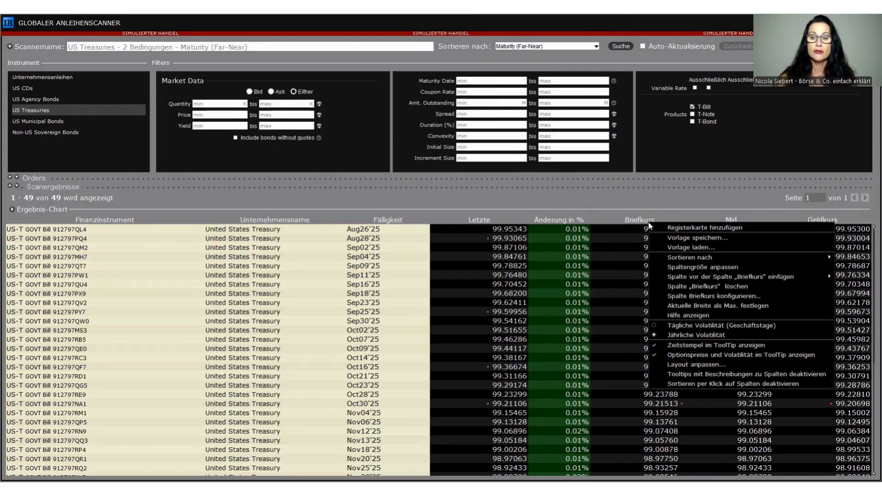
click(690, 285)
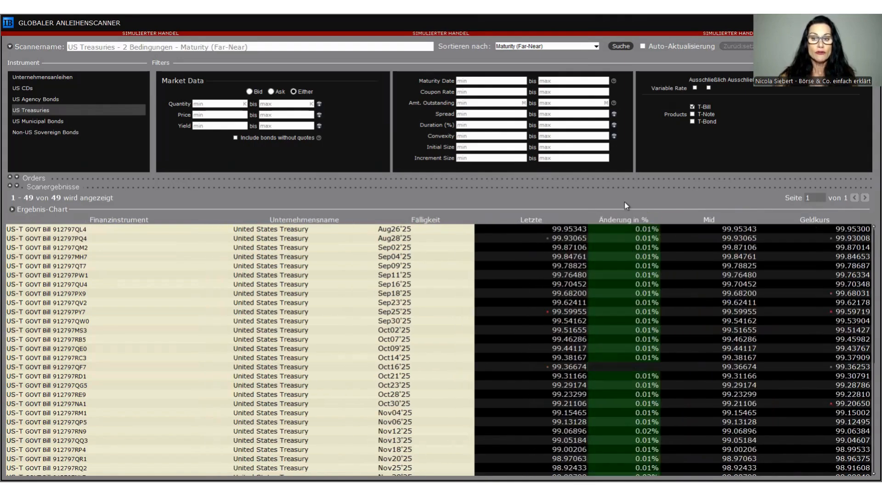
mouse_move(624, 223)
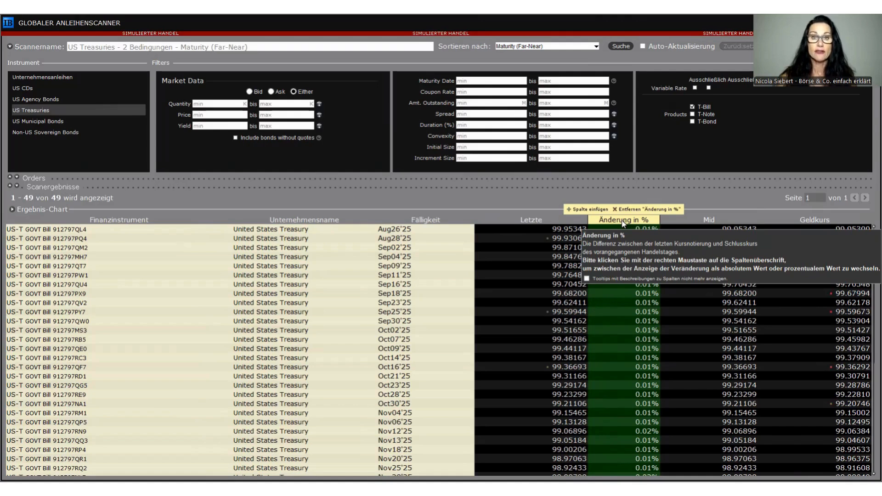
right_click(624, 224)
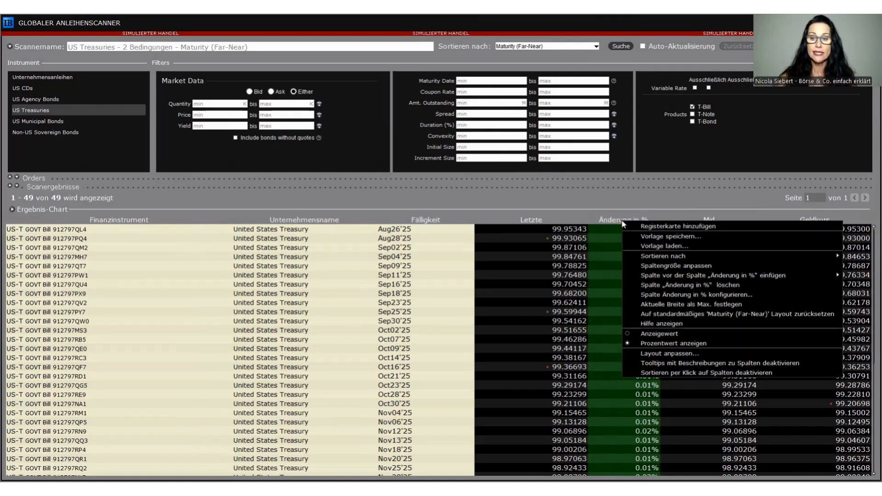
click(660, 355)
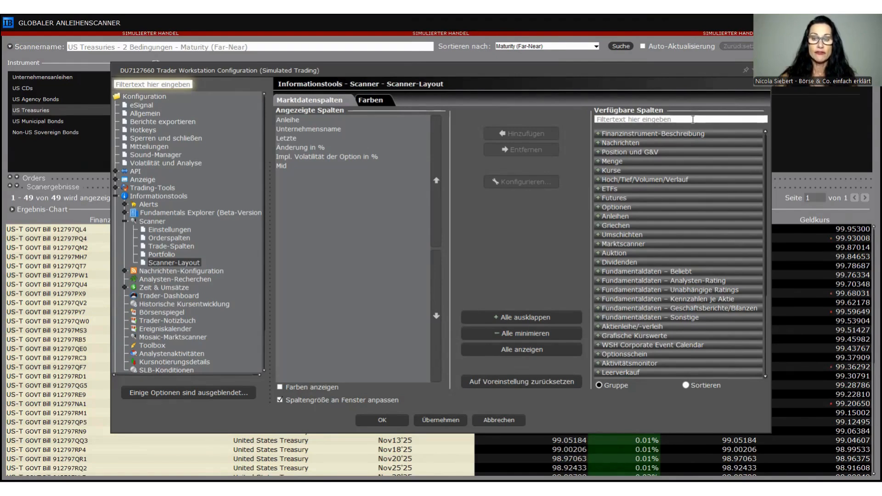
Filter the available columns by "brief" and add Briefkurs to the displayed columns
click(693, 120)
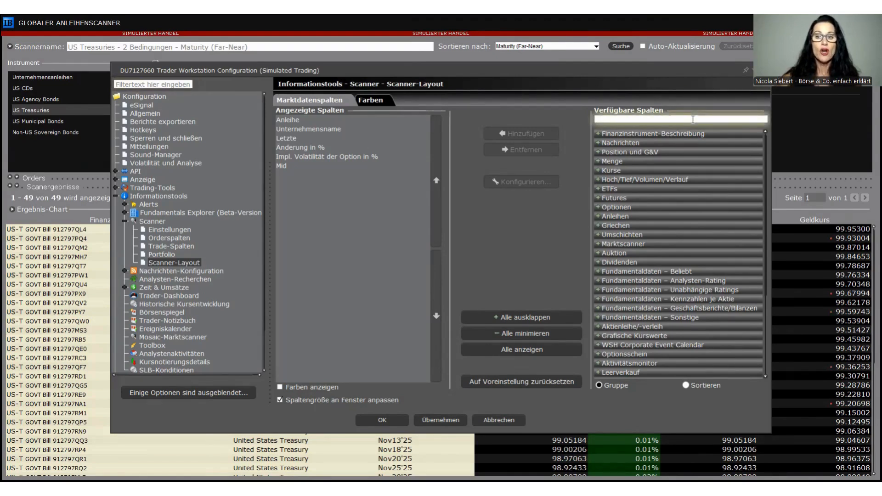
text(br)
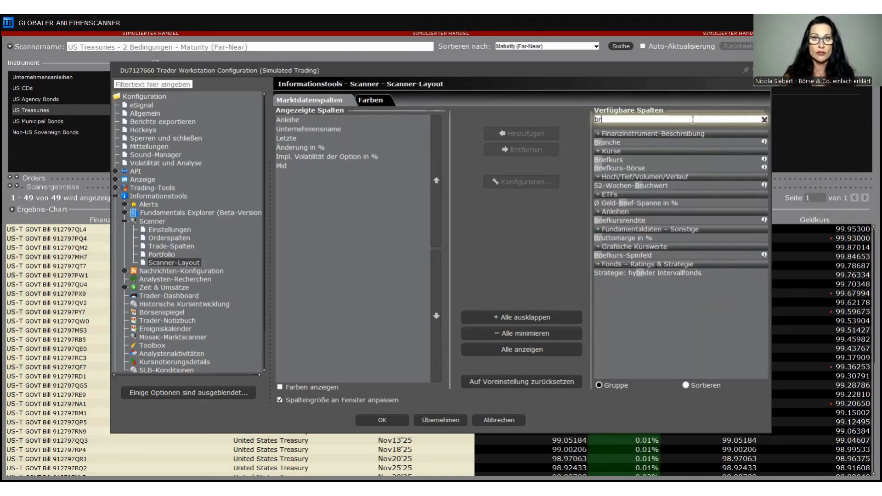
text(ief)
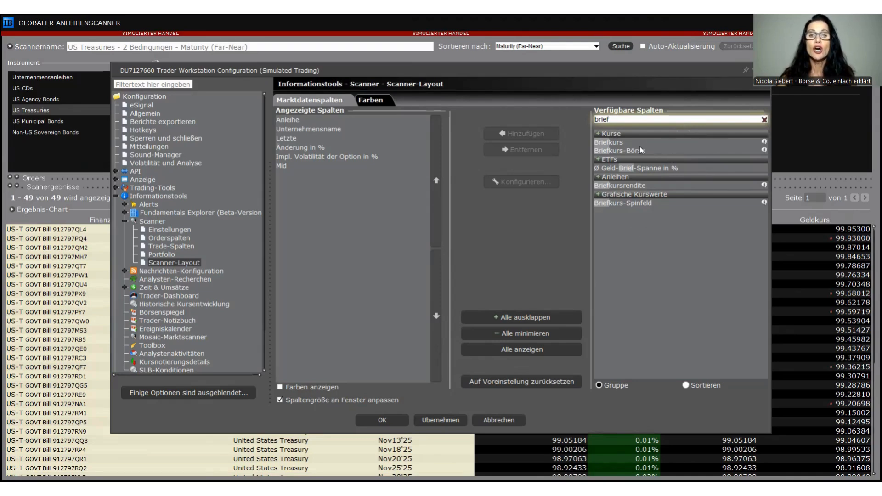
click(616, 145)
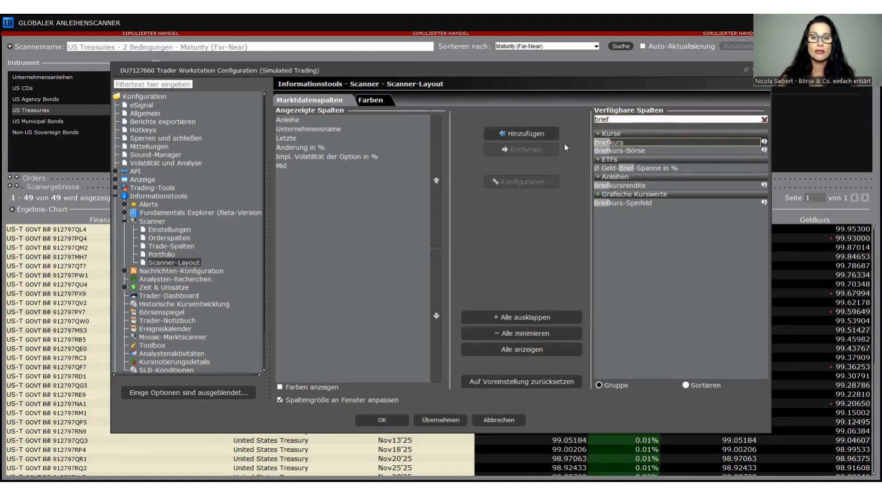
click(550, 134)
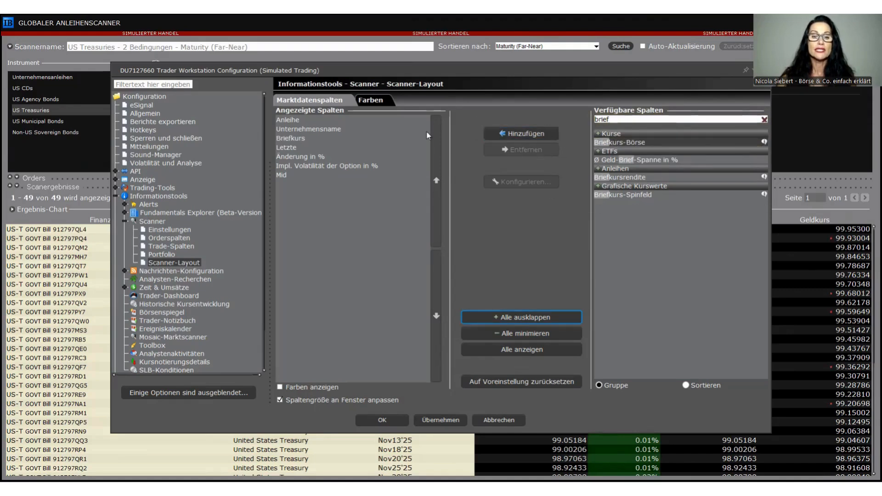
Move Briefkurs to the top of the displayed columns and down to directly below Letzte
click(295, 140)
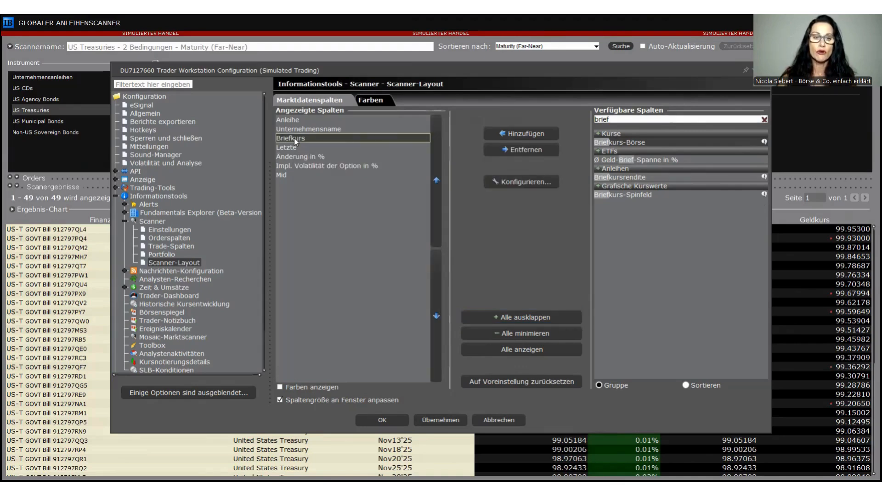
click(436, 195)
click(436, 194)
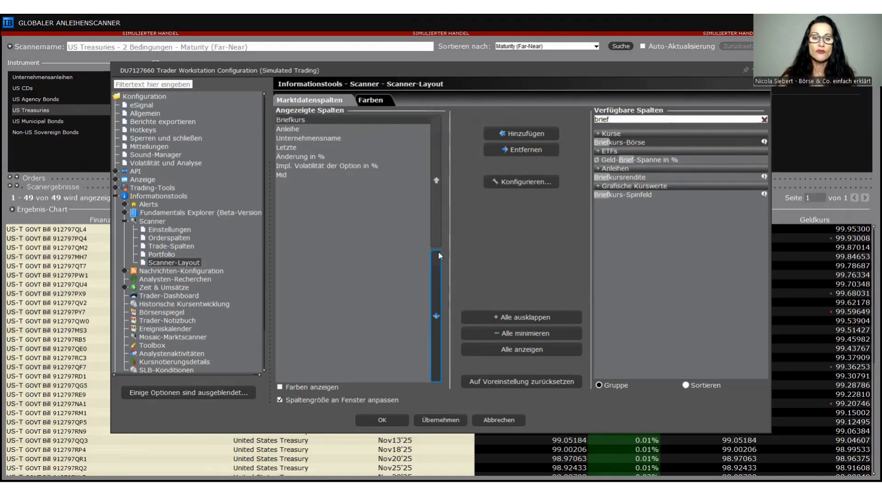
click(437, 269)
click(438, 268)
click(438, 269)
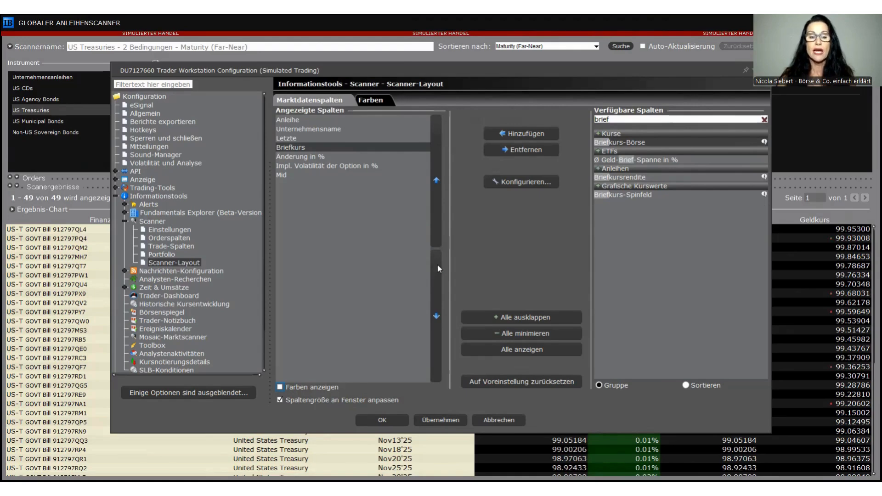
Move Letzte below Briefkurs in the displayed columns and back above it
click(301, 138)
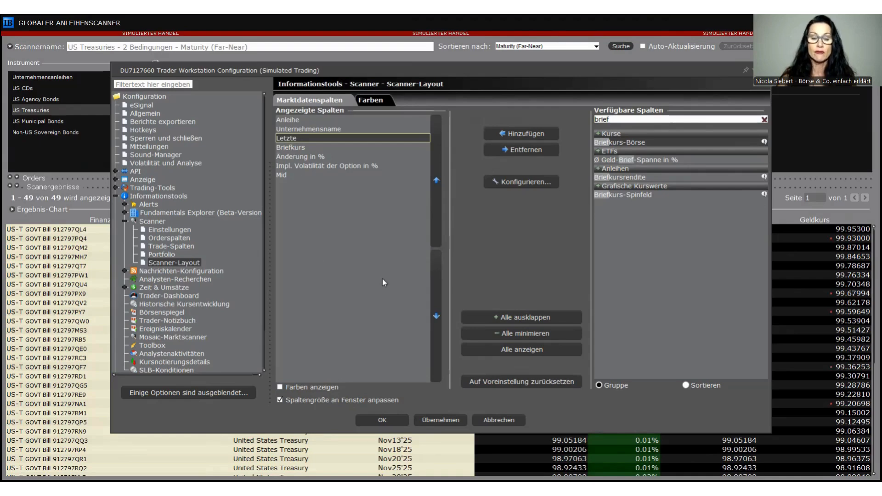
click(436, 281)
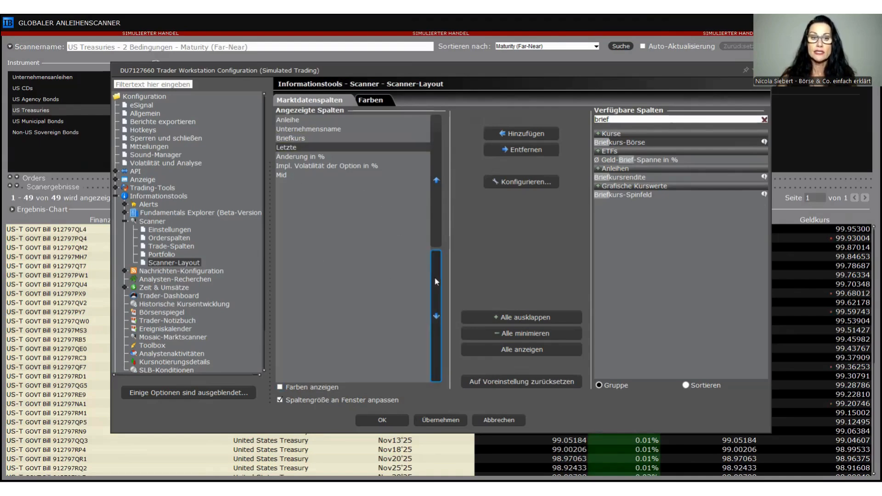
click(436, 224)
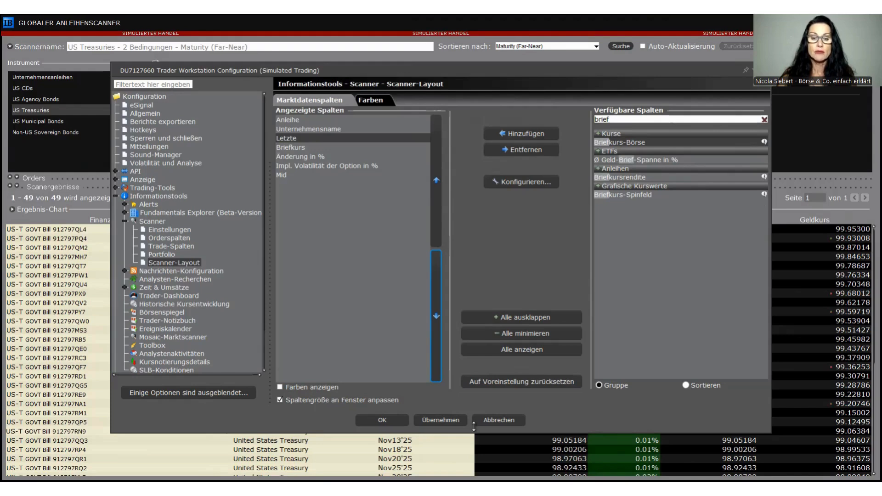
Apply the changed Scanner-Layout columns and close the configuration
click(456, 420)
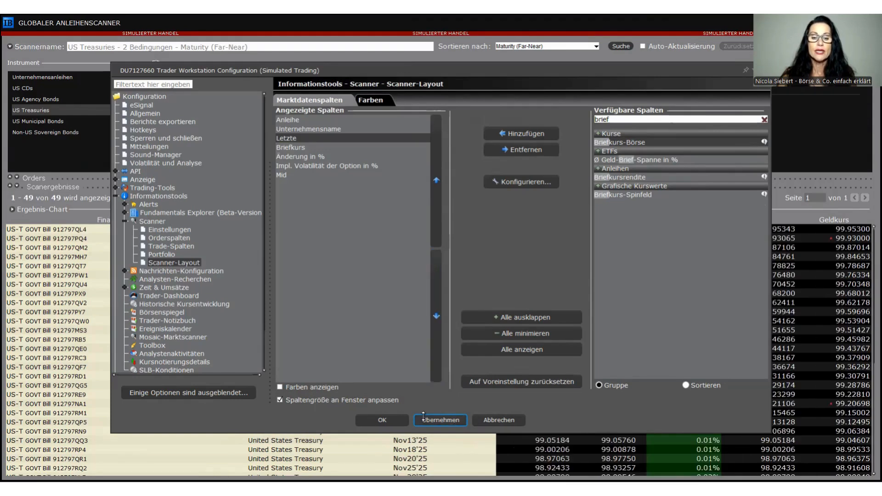
click(383, 422)
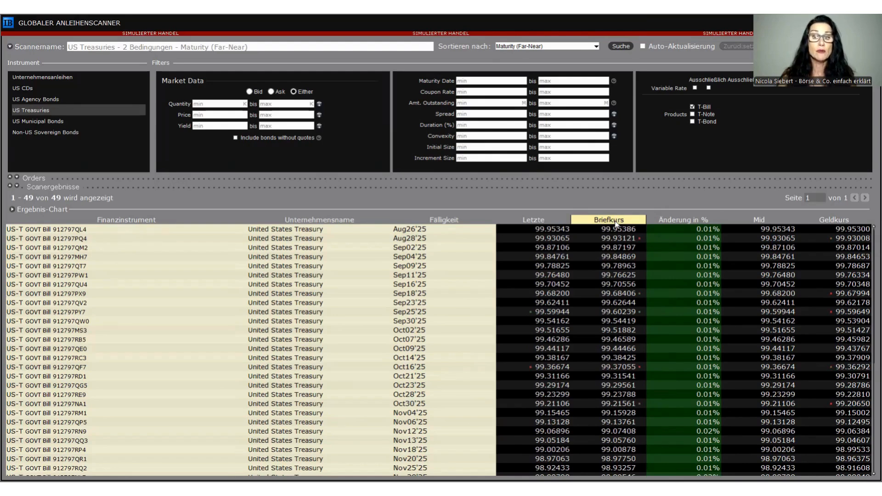
Move the Briefkurs column directly behind Änderung in % and the Letzte column behind Geldkurs in the scan results
drag(616, 224, 694, 223)
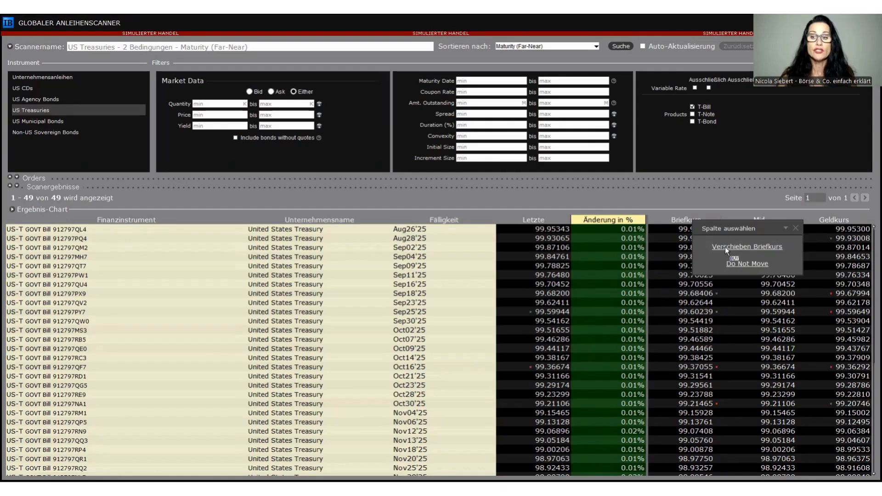
click(725, 247)
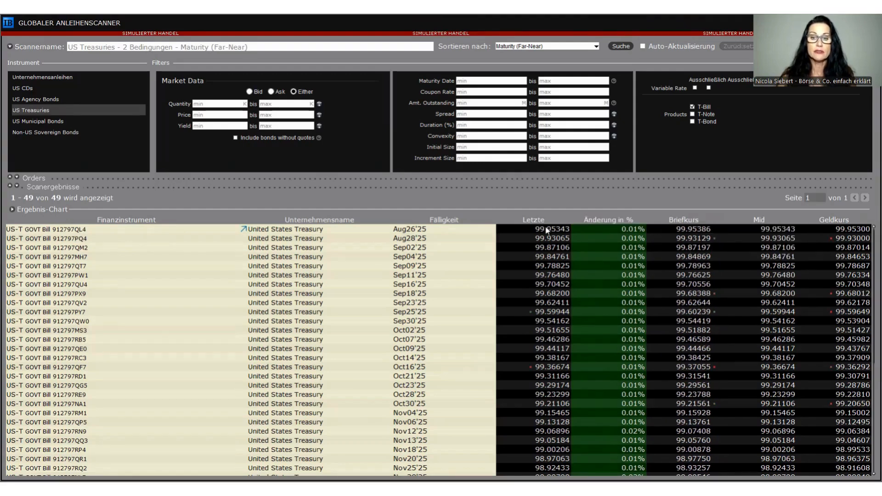
drag(538, 223, 842, 224)
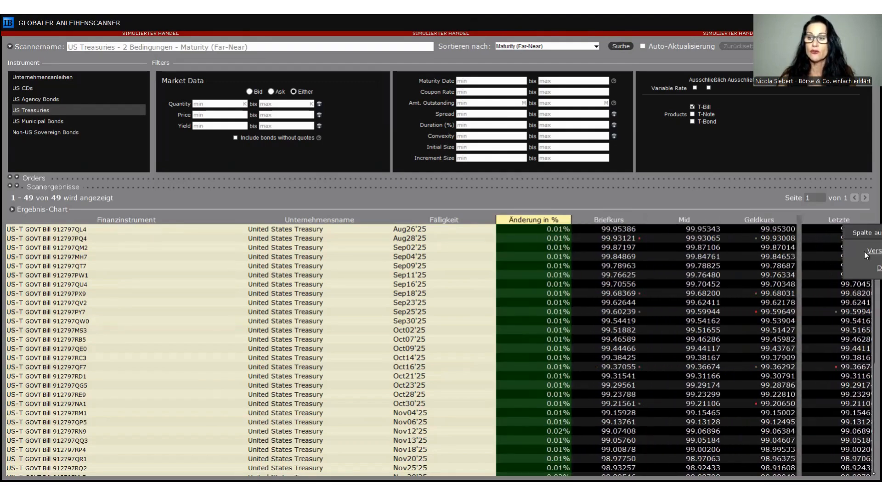
click(873, 253)
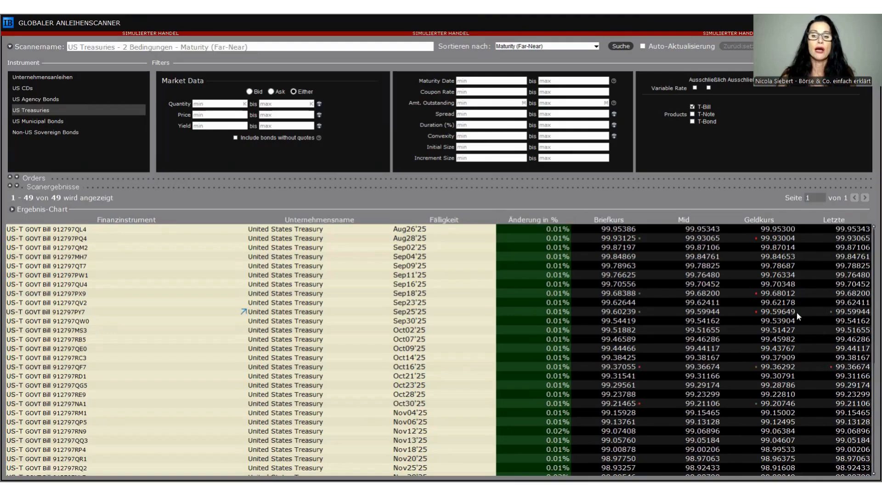